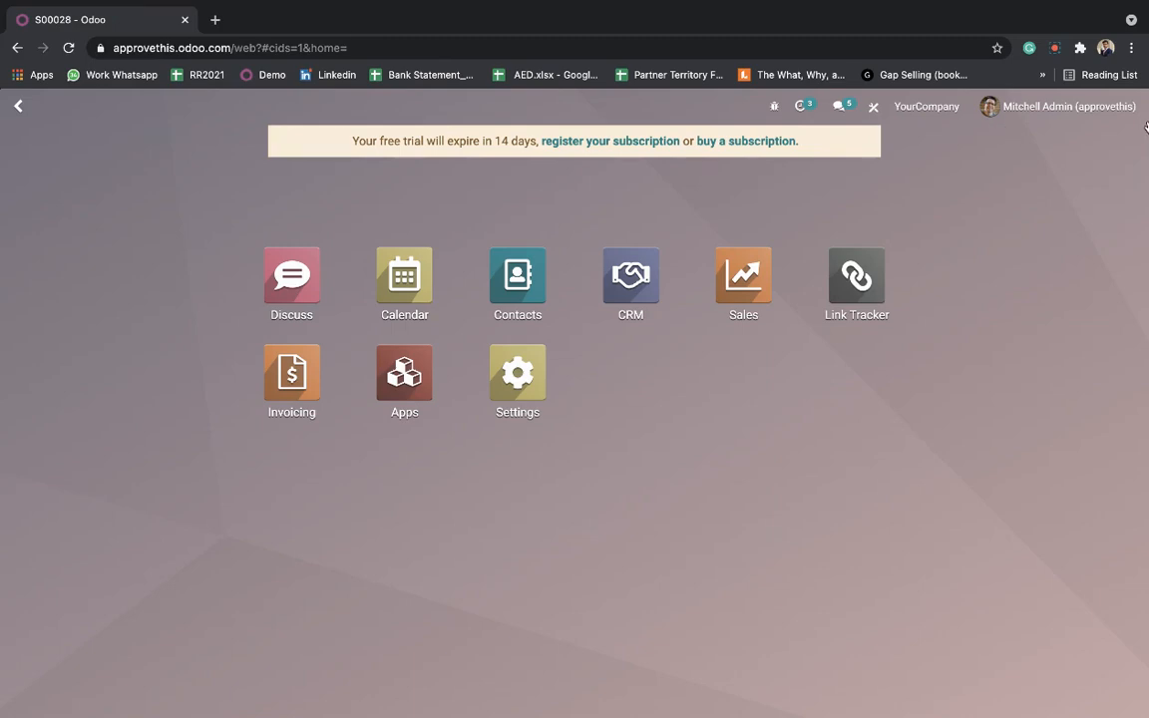
Glance at the salesperson's session in the other browser window, and open quotation S00028 in the administrator's Sales quotations.
key(ctrl+Right)
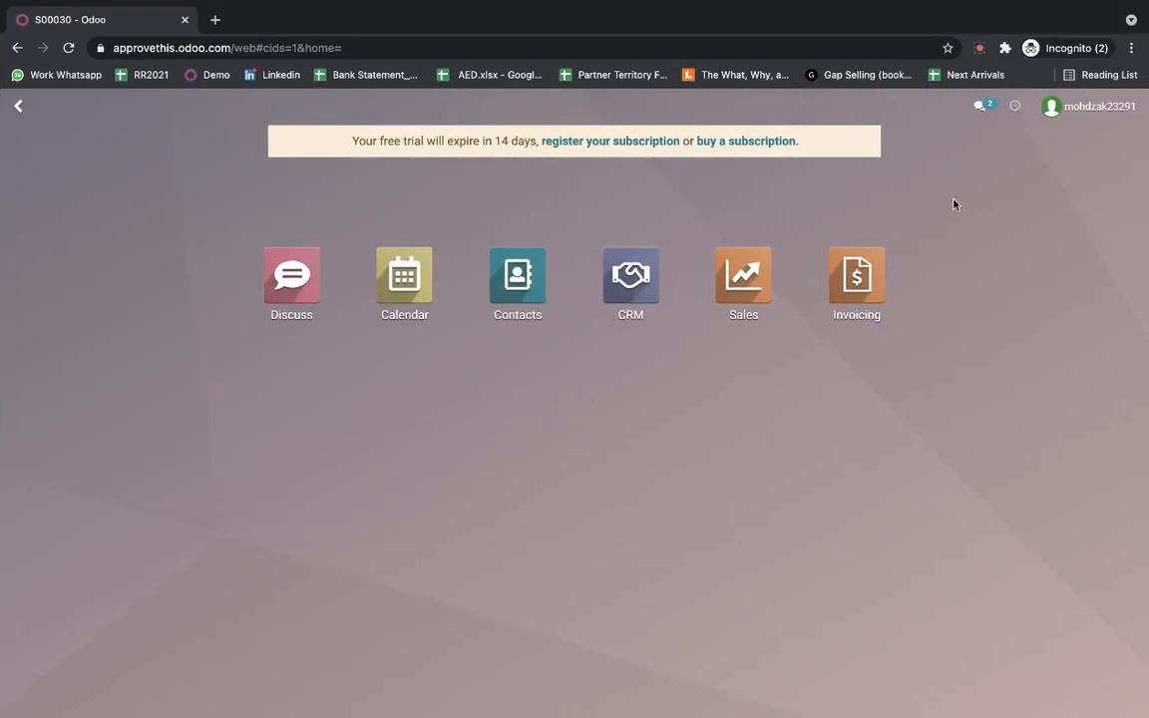
key(ctrl+Left)
click(765, 288)
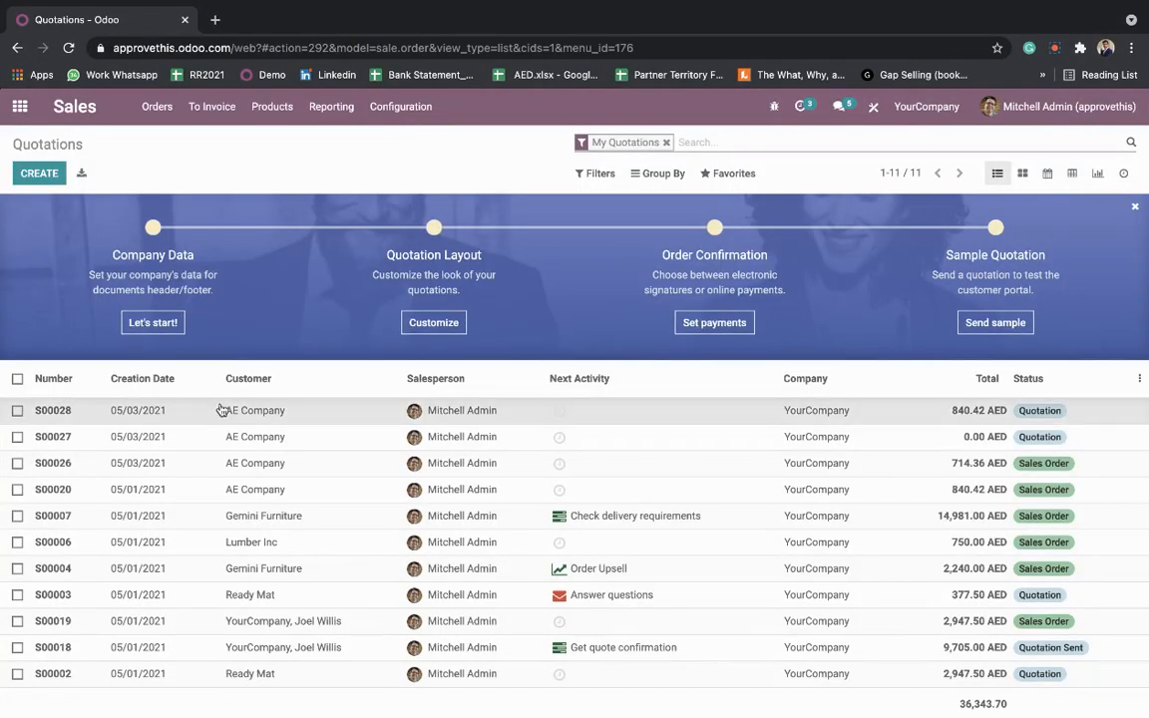
click(220, 410)
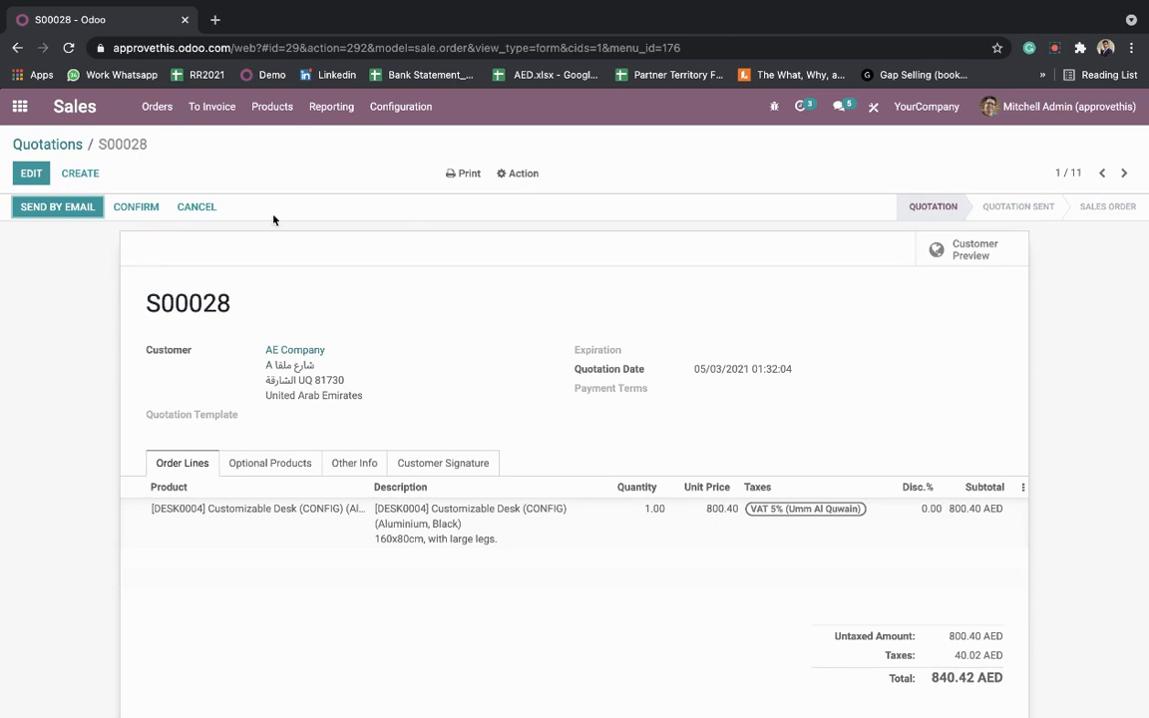
Open the quotation form in Studio and enable approval rules for its Confirm button.
click(875, 109)
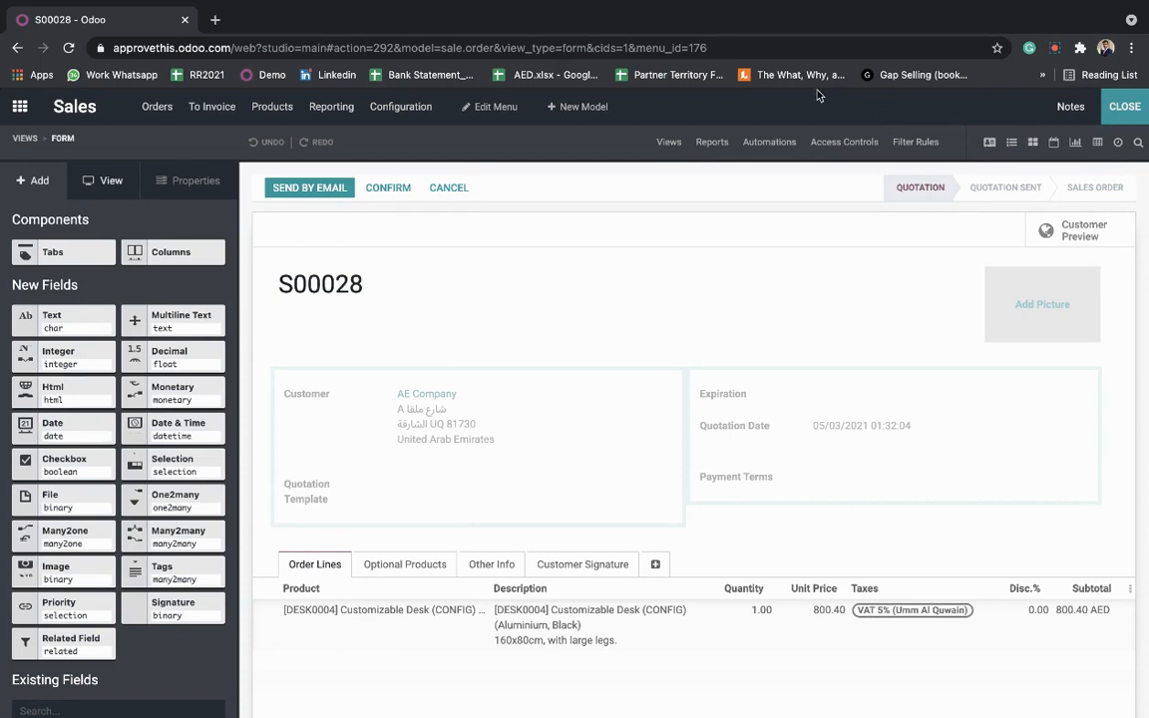
click(389, 187)
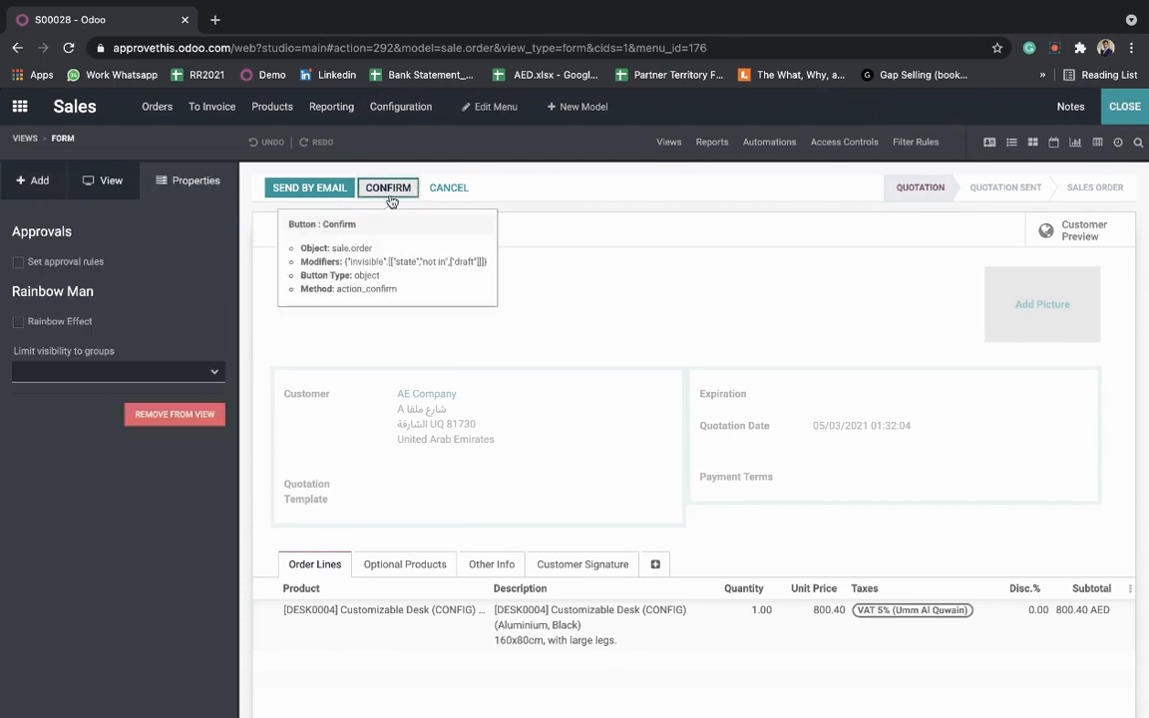
click(19, 263)
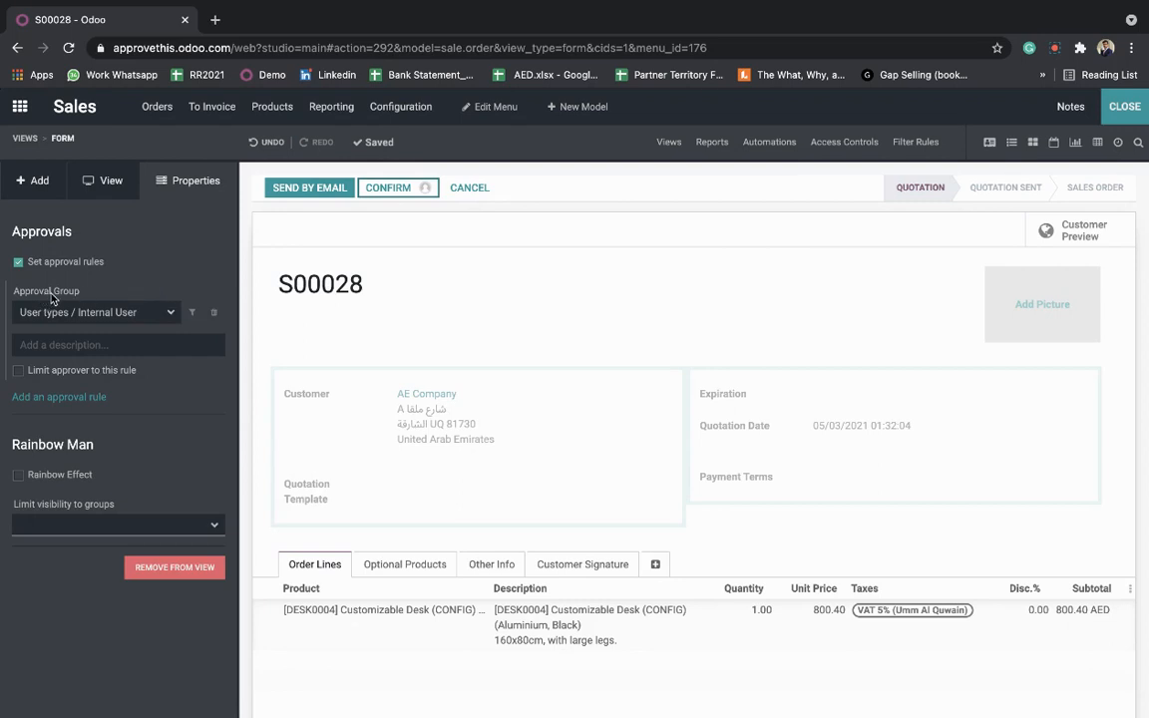
Assign the approval to the Sales / Administrator group, describe it as "Approval Rule", and close Studio.
click(170, 313)
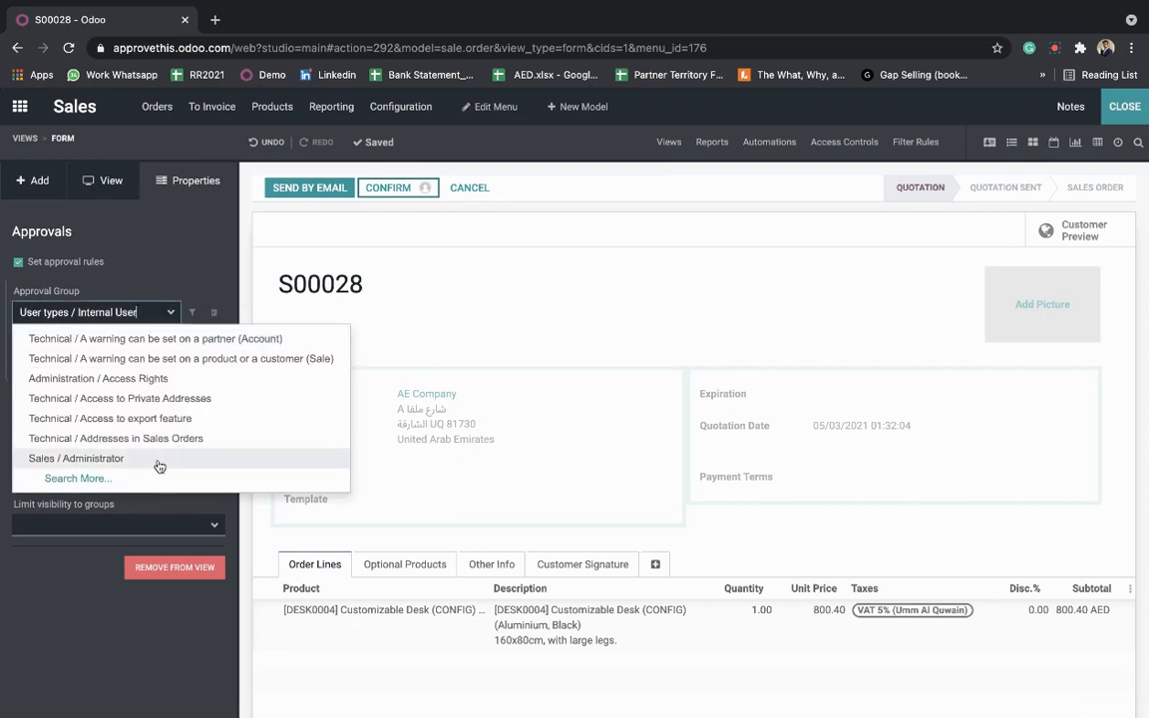
click(158, 462)
click(147, 346)
text(Approval Rule)
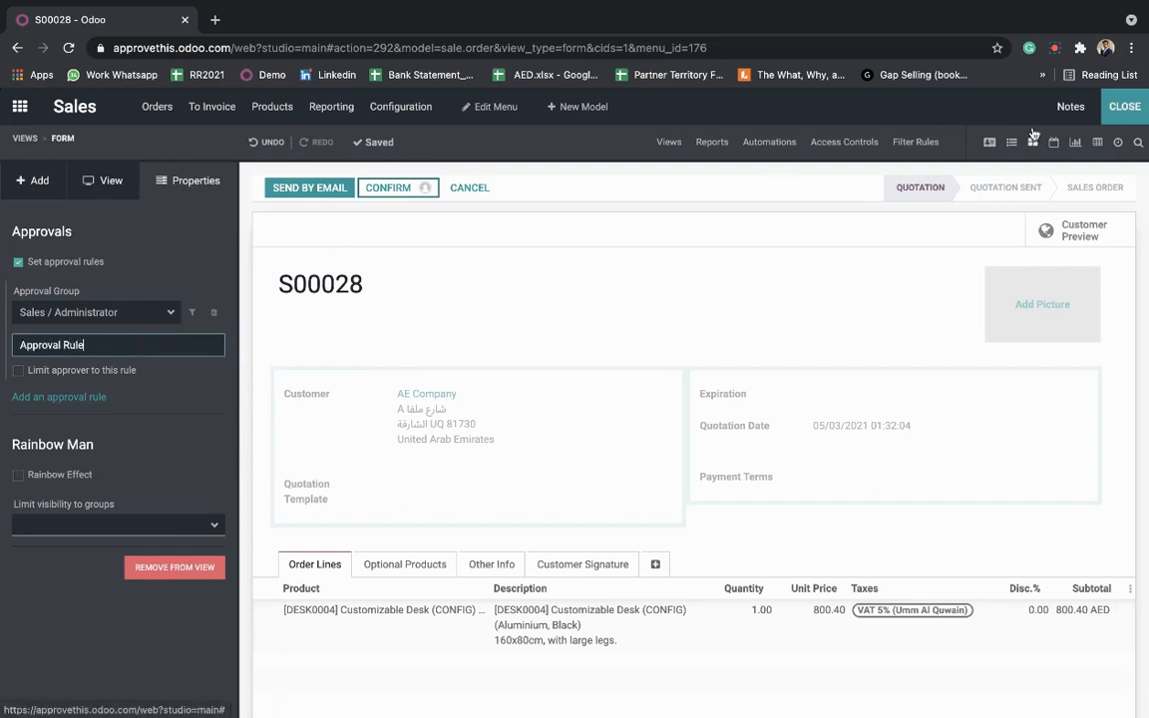
click(1127, 117)
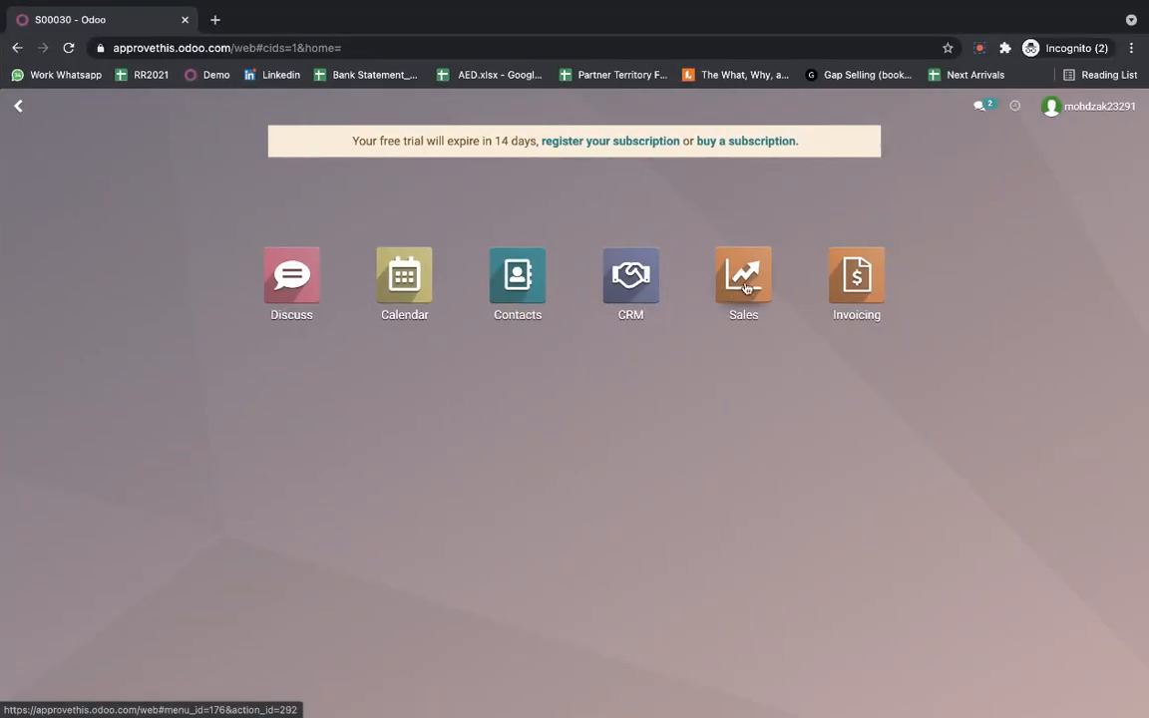
In the salesperson's session, create and save a Sales quotation for AE Company with the product [DESK0004] Customizable Desk (CONFIG) (Aluminium, Black).
click(743, 277)
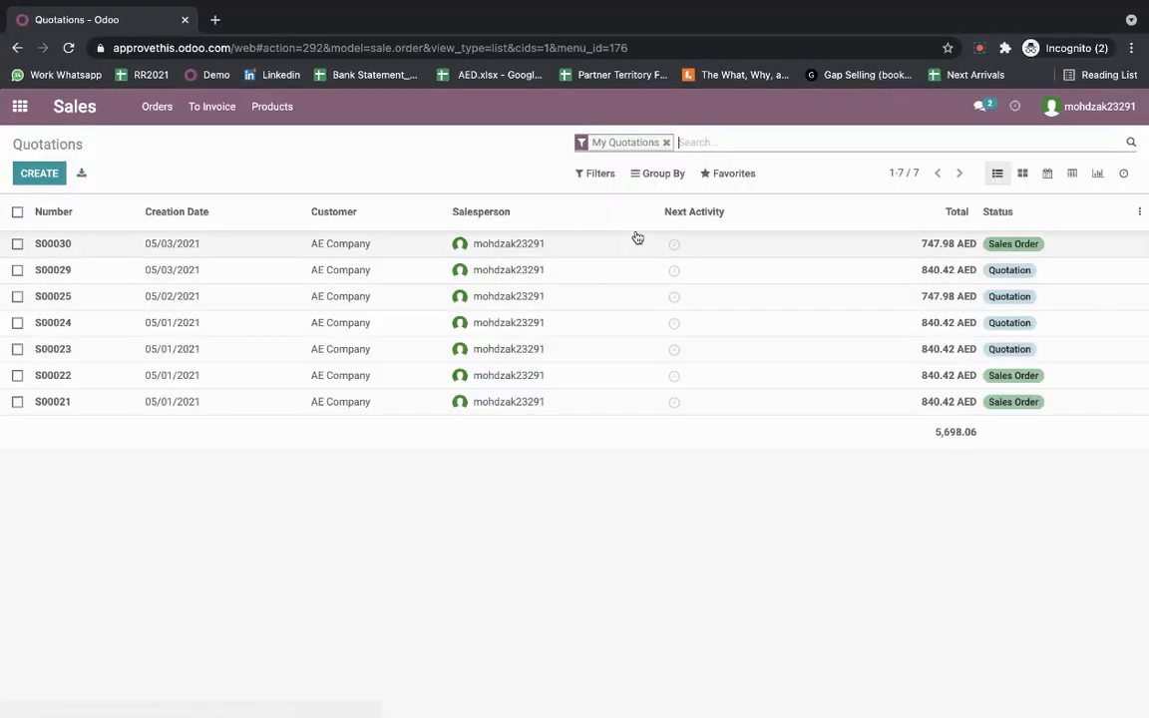
click(39, 172)
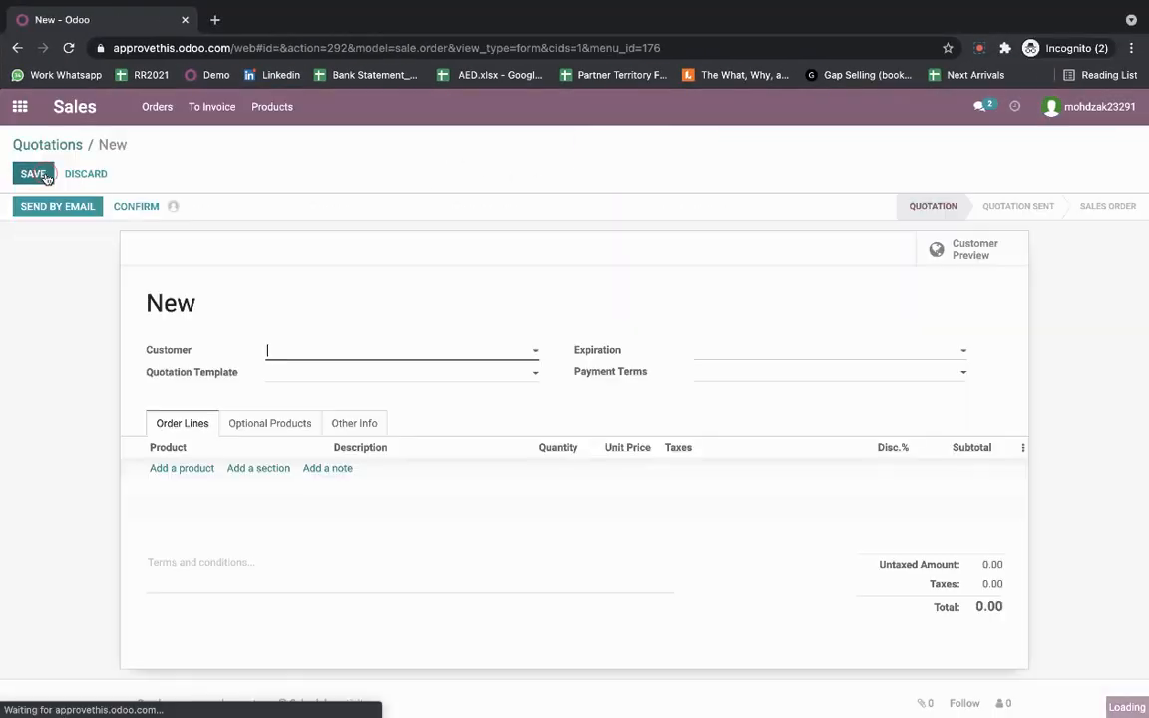
click(280, 350)
click(289, 373)
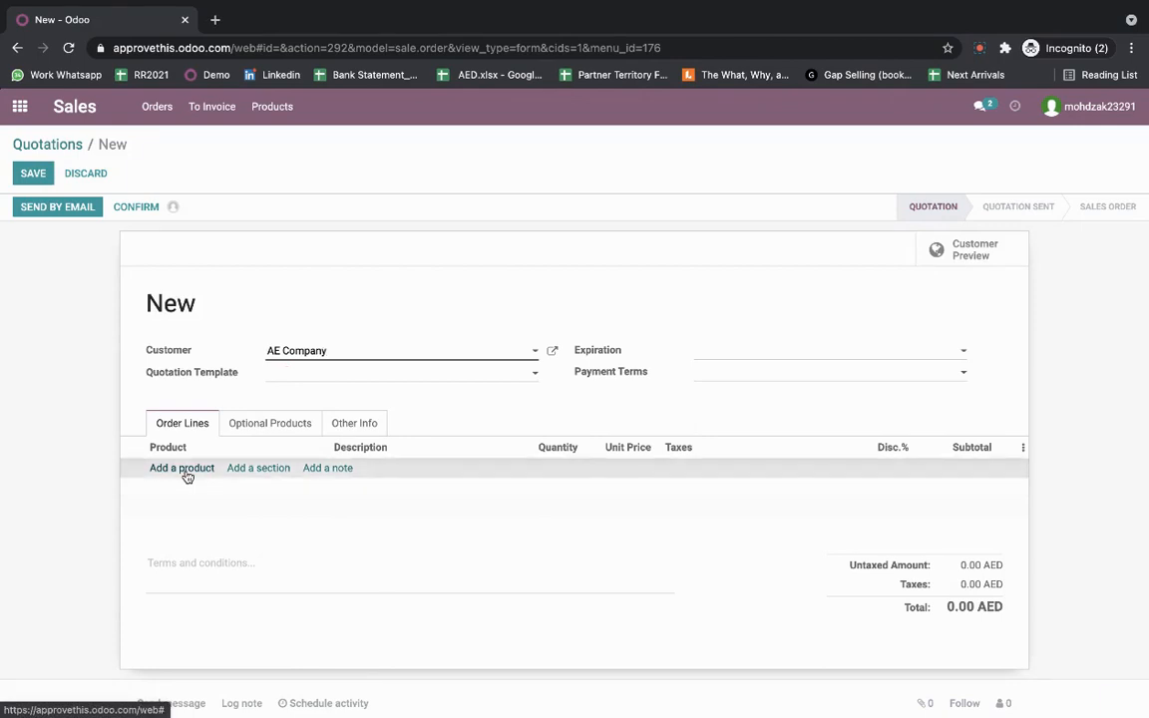
click(185, 471)
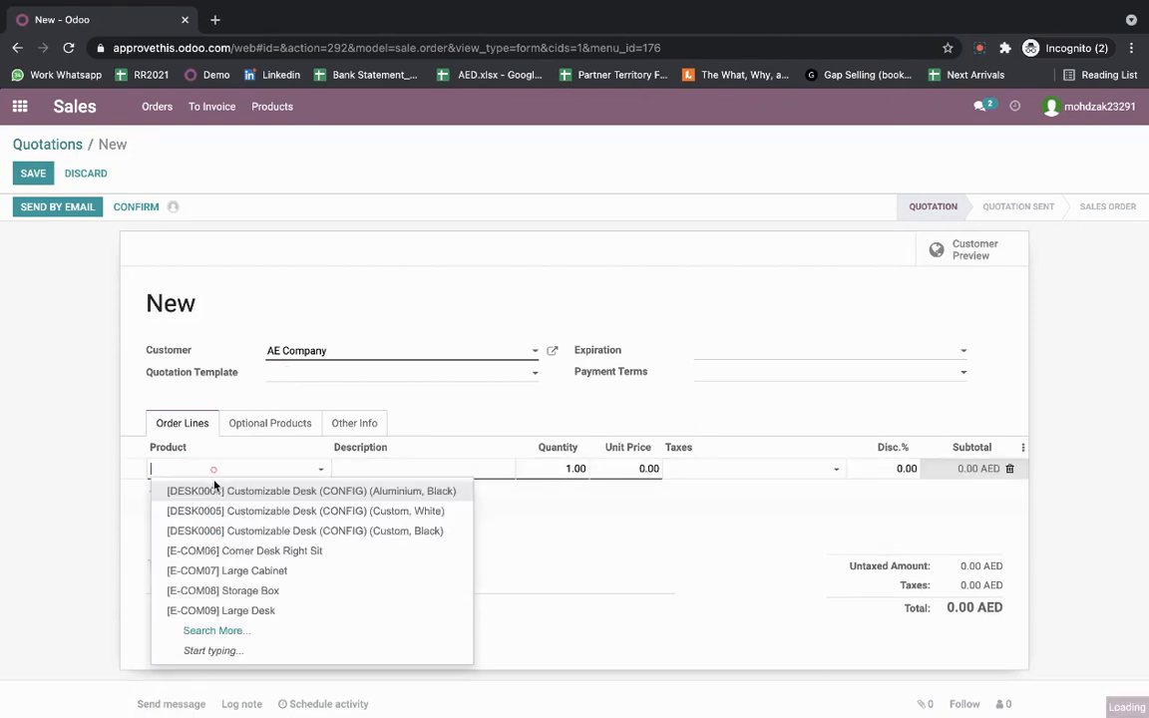
click(215, 488)
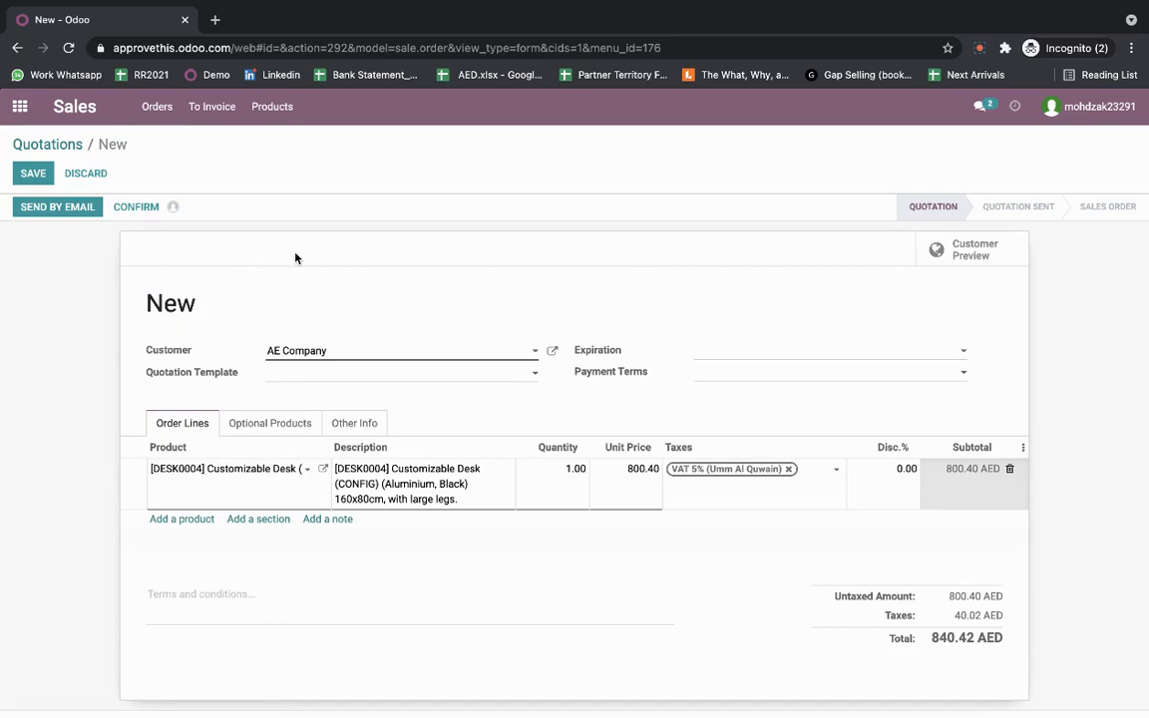
click(31, 172)
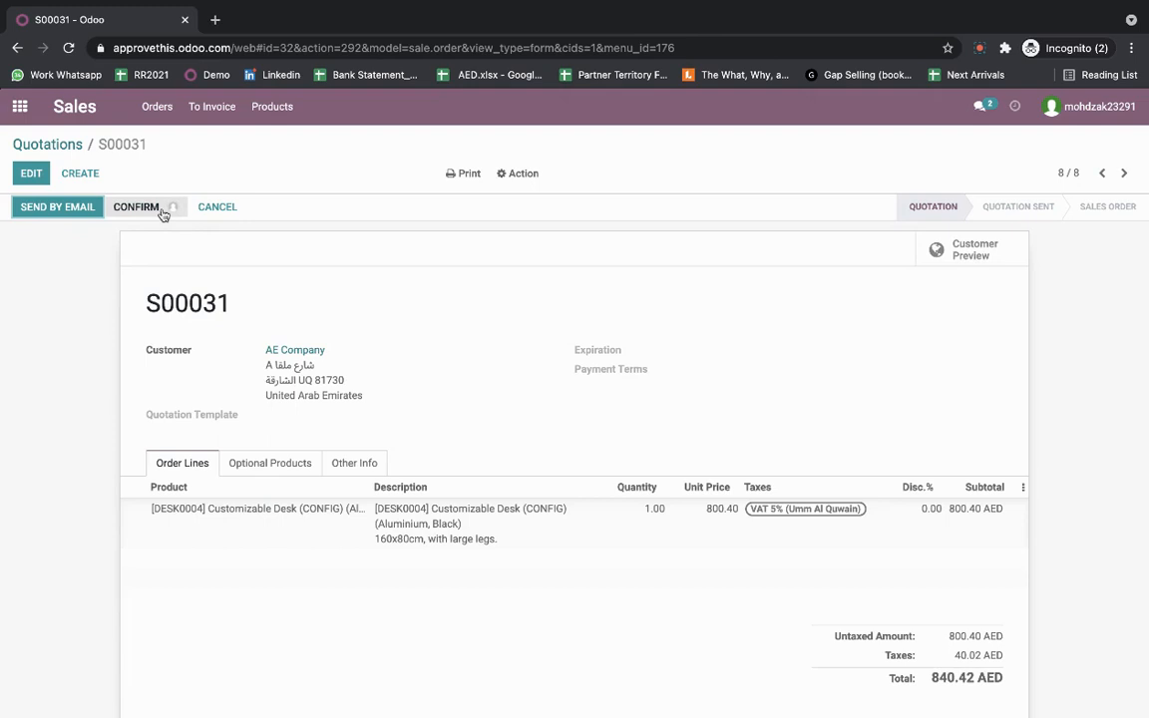
Try to confirm quotation S00031 as the salesperson and dismiss the notification.
click(162, 213)
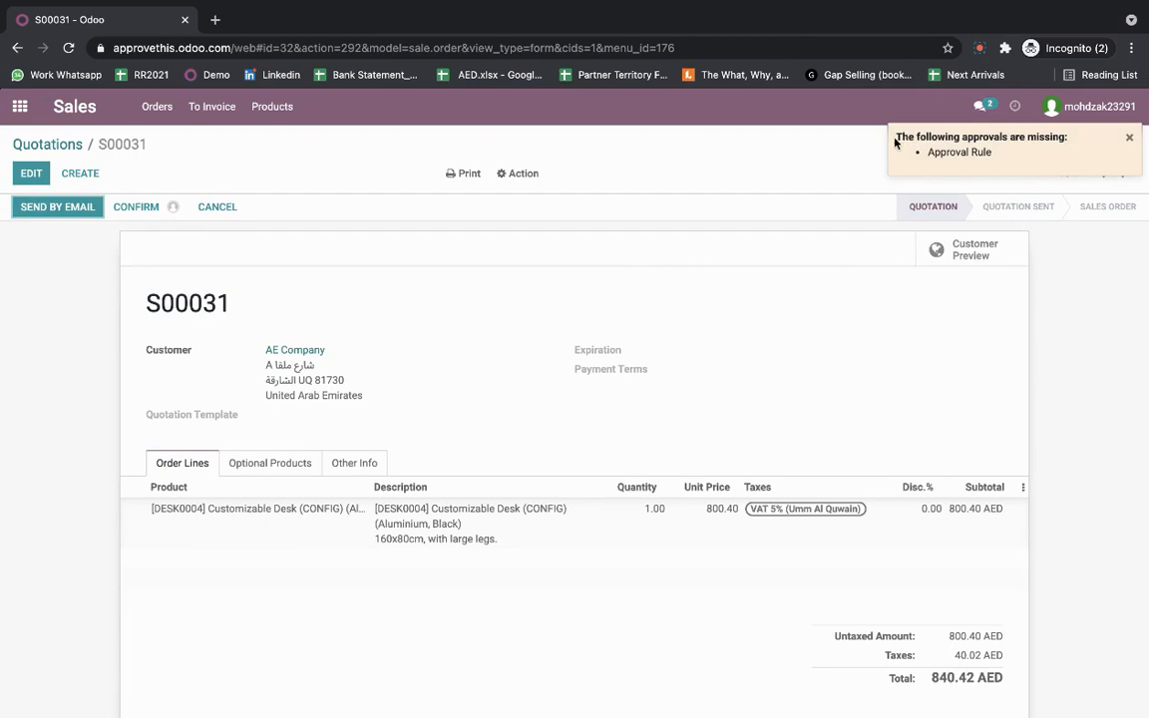
click(1130, 142)
In the administrator's session, edit quotation S00028's form in Studio and add a filter to the Confirm button's approval rule condition.
key(ctrl+Left)
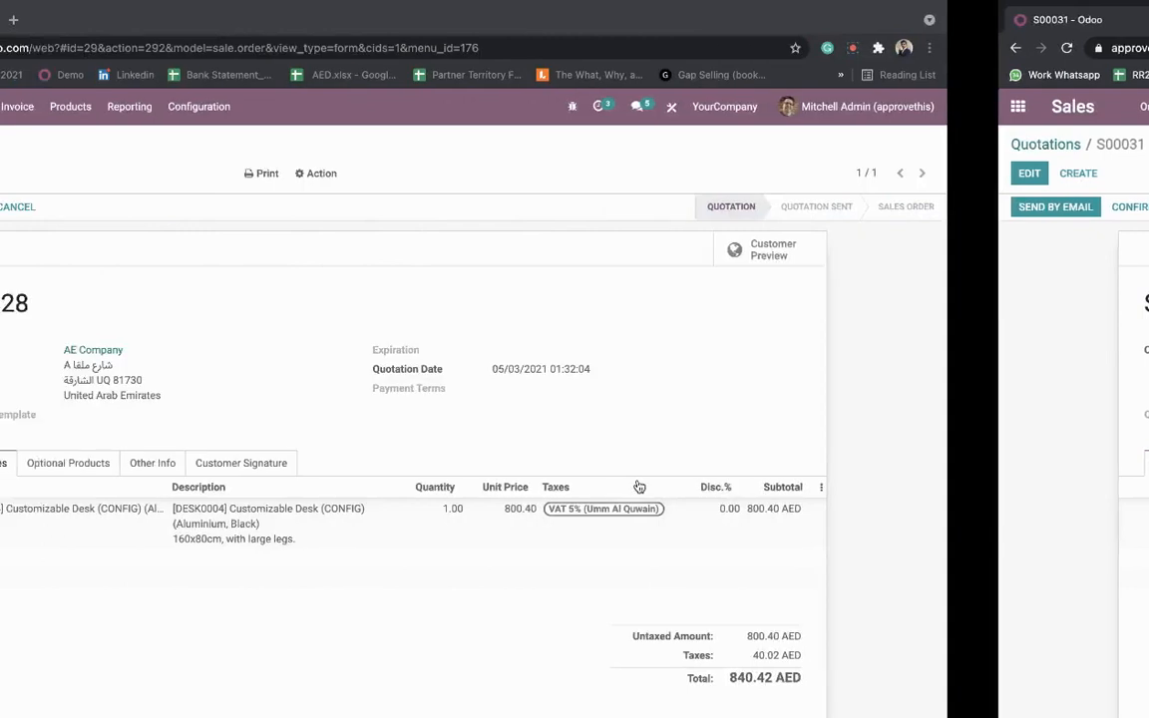
mouse_move(638, 486)
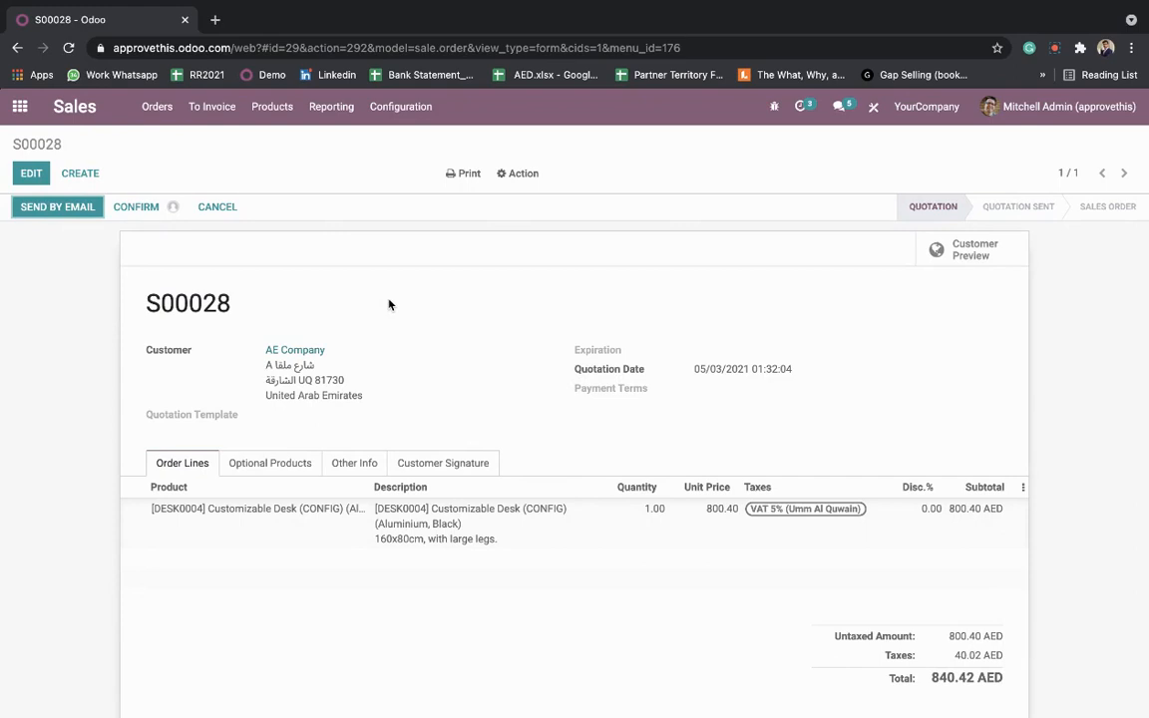
click(876, 108)
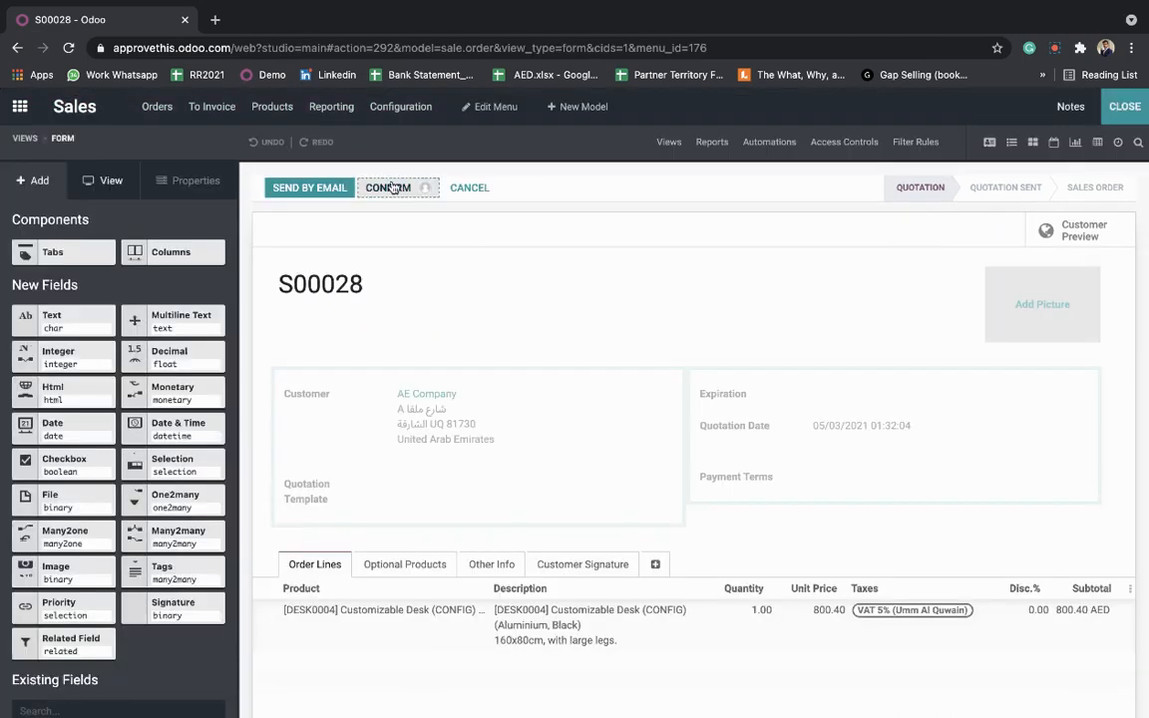
click(392, 187)
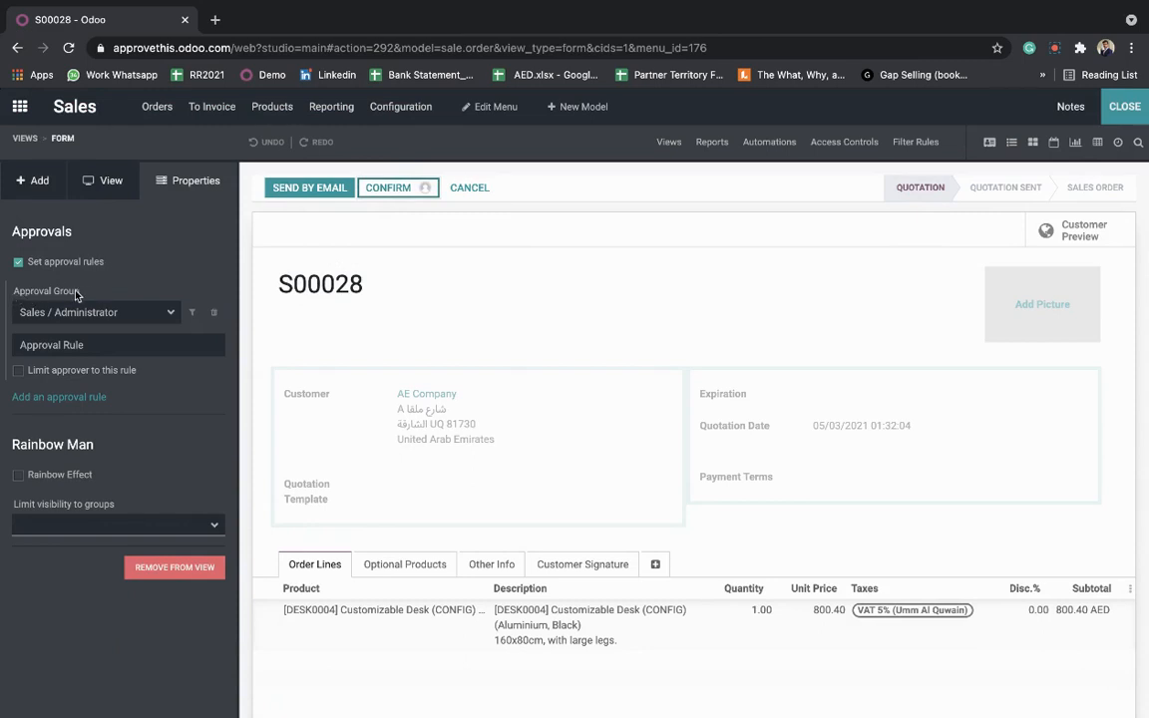
click(193, 313)
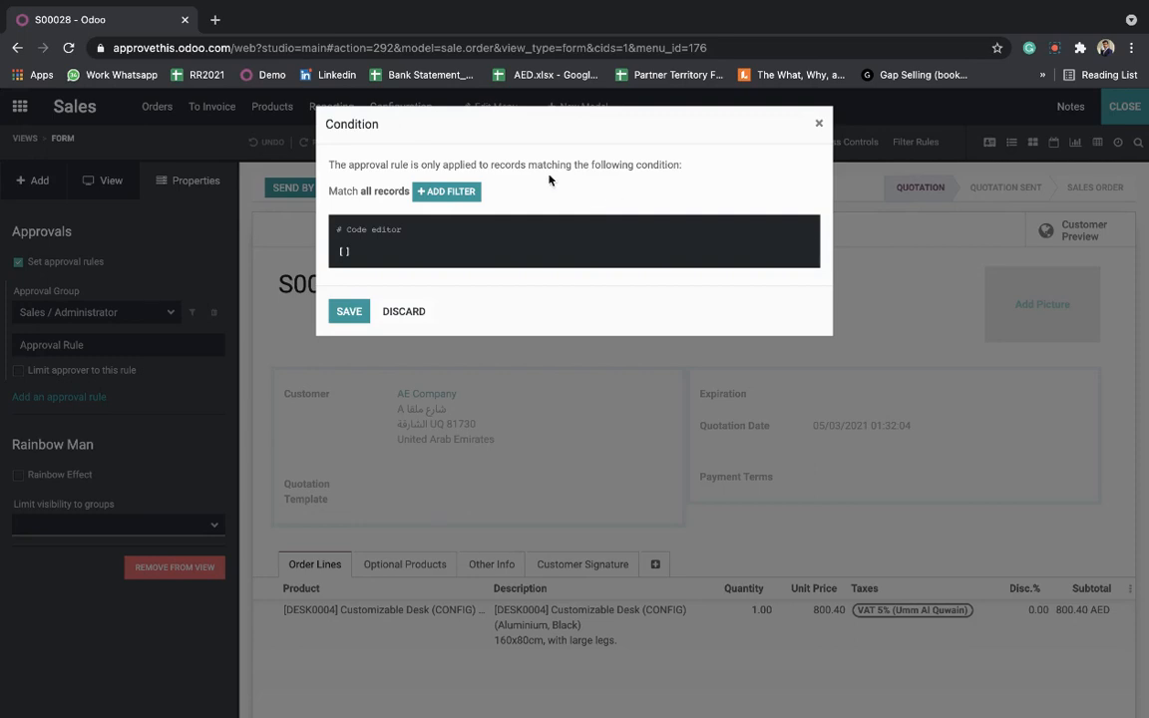
click(444, 191)
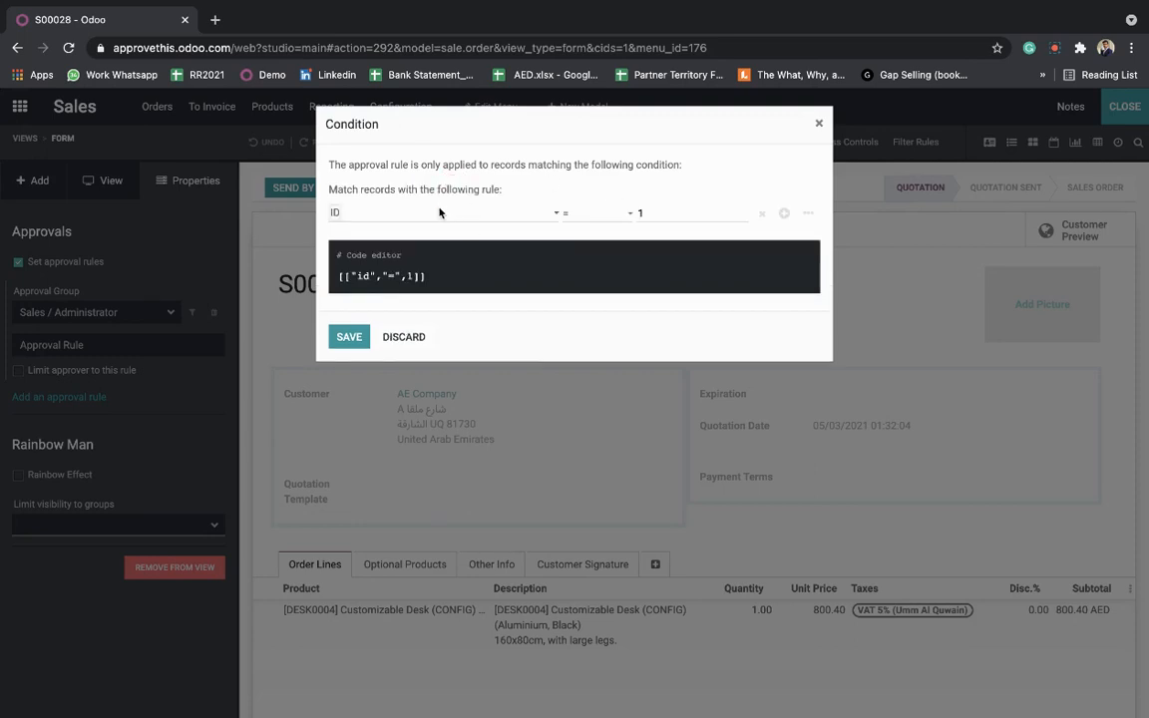
Set the condition's field to Order Lines > Discount (%).
click(435, 212)
text(order)
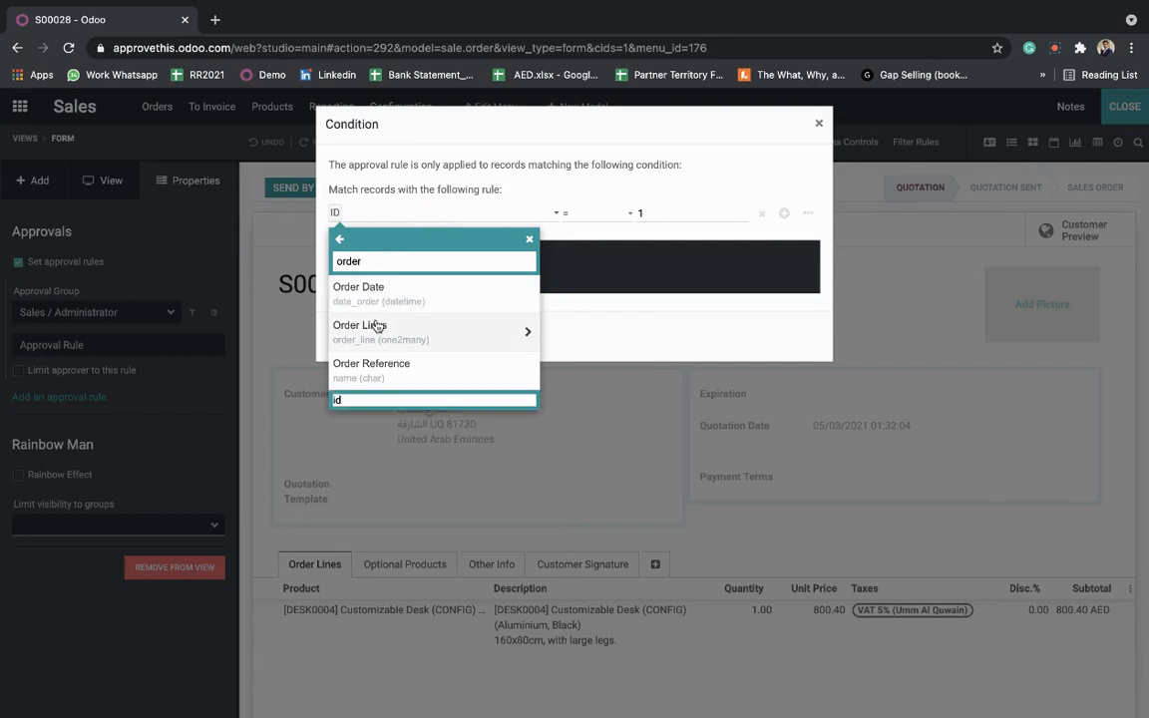
click(377, 326)
text(discou)
click(389, 288)
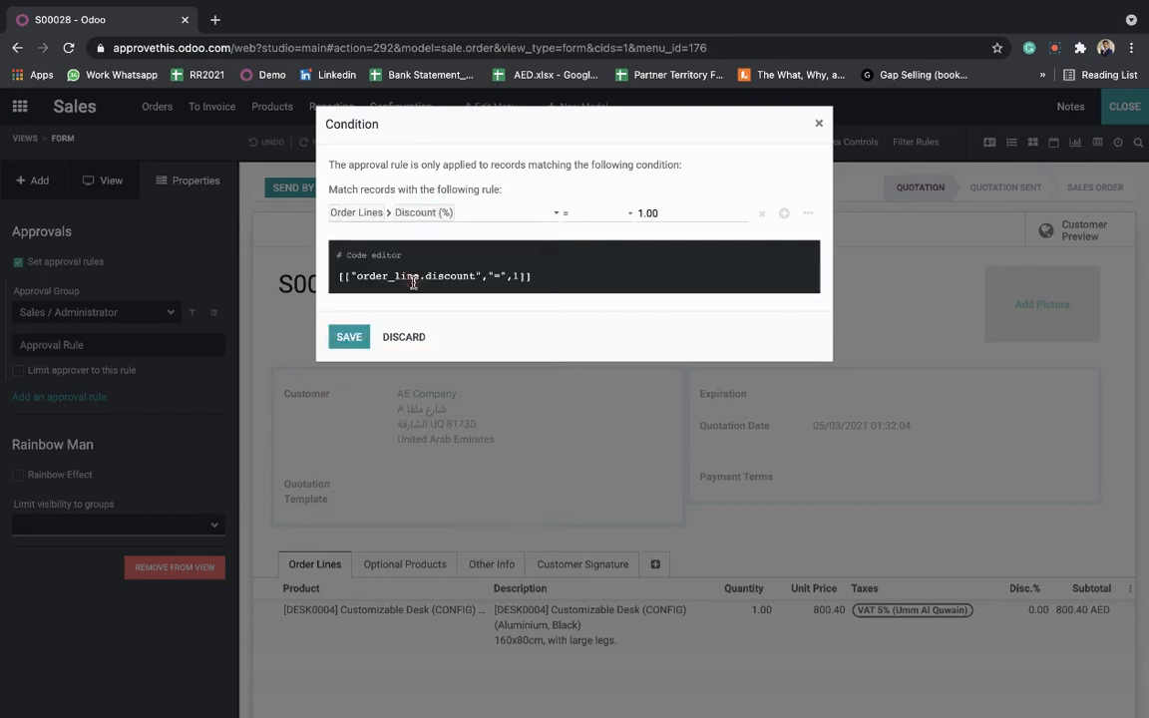
Set the discount condition's operator to greater than (>), edit its threshold value, and save the condition.
click(598, 214)
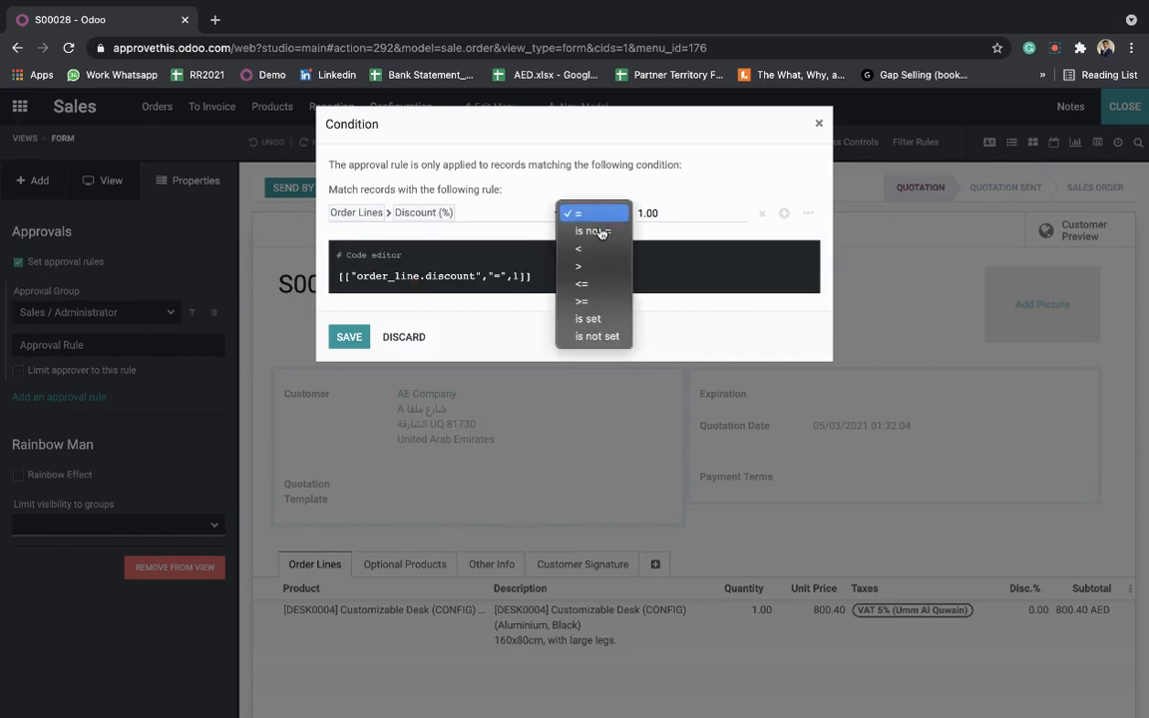
click(578, 266)
click(684, 208)
key(BackSpace)
key(BackSpace)
key(BackSpace)
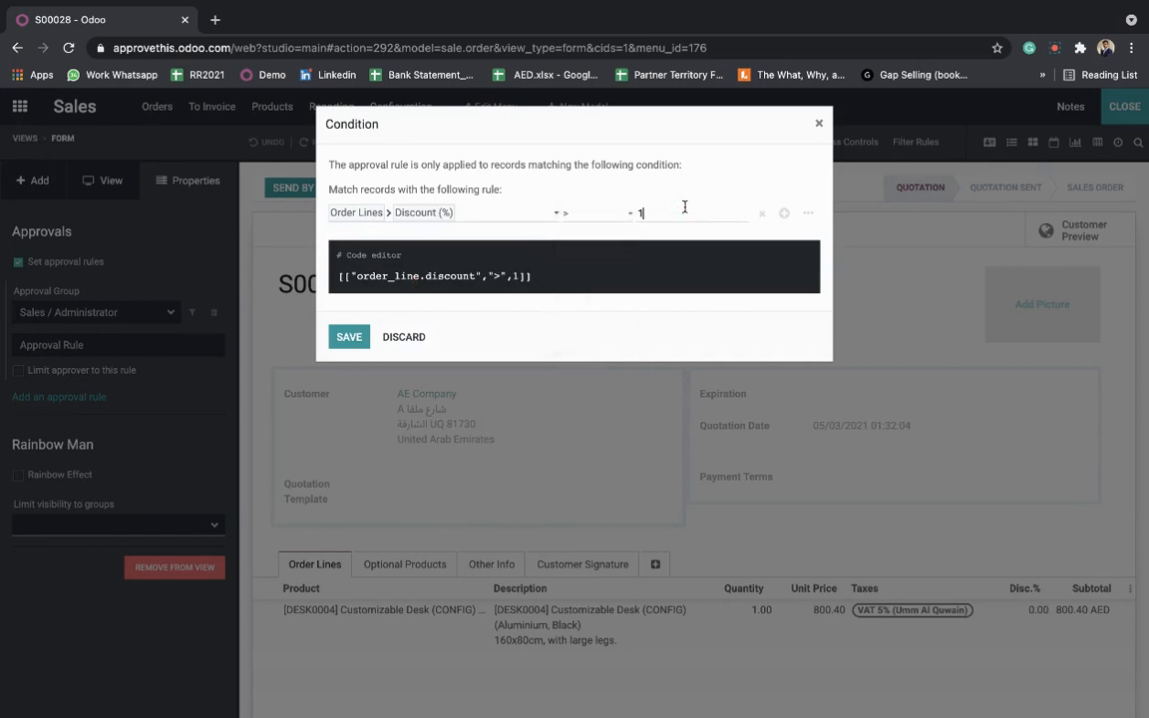
click(701, 175)
click(360, 335)
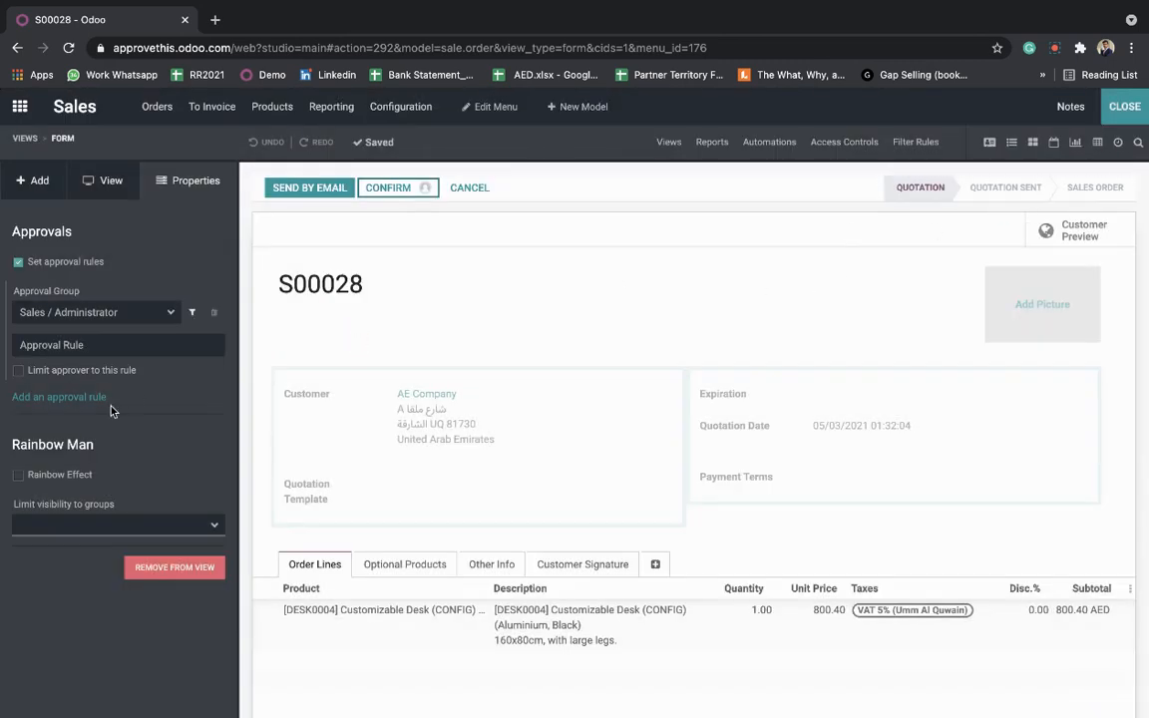
Change the approval rule's description to "10% Approval Rule" and close Studio.
click(18, 345)
text(10%)
click(1144, 104)
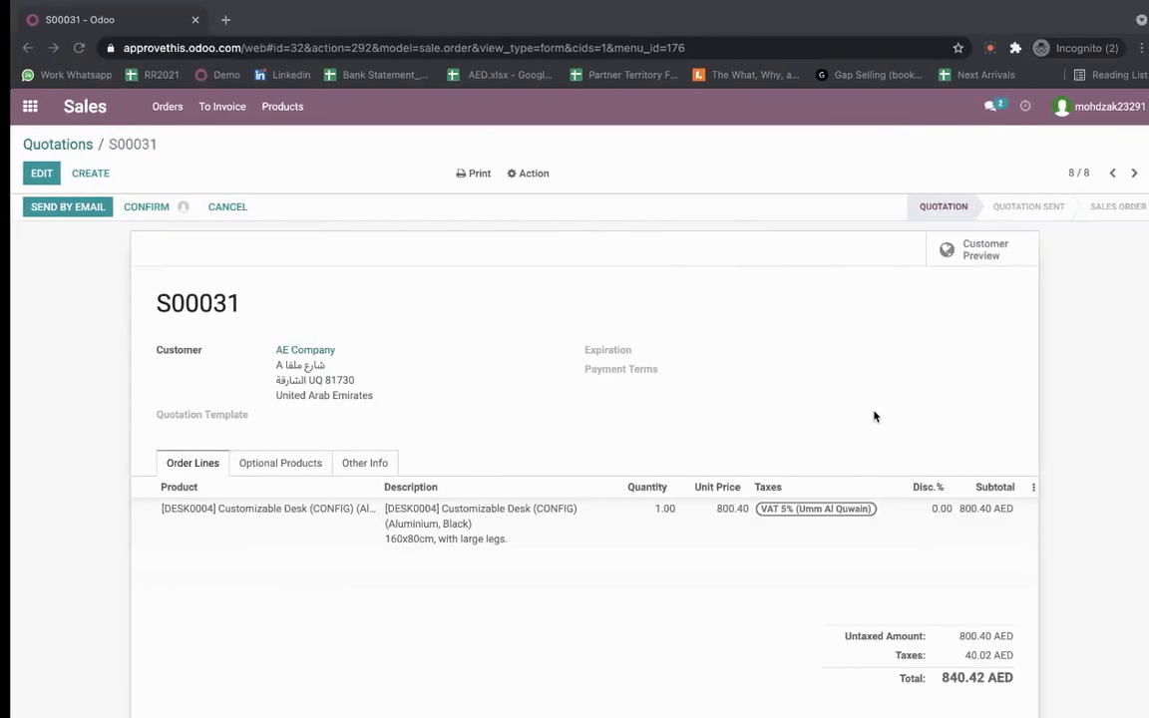
In the salesperson's session, reopen quotation S00031, set the desk line's discount to 11%, and save the quotation.
click(57, 147)
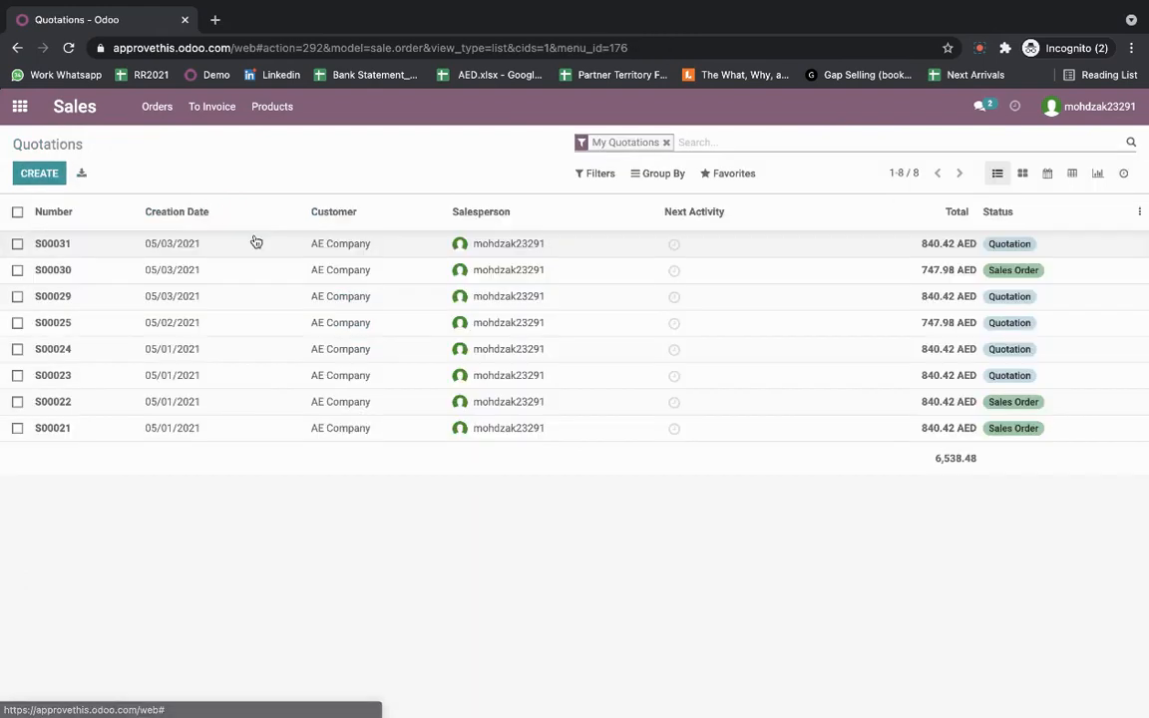
click(158, 248)
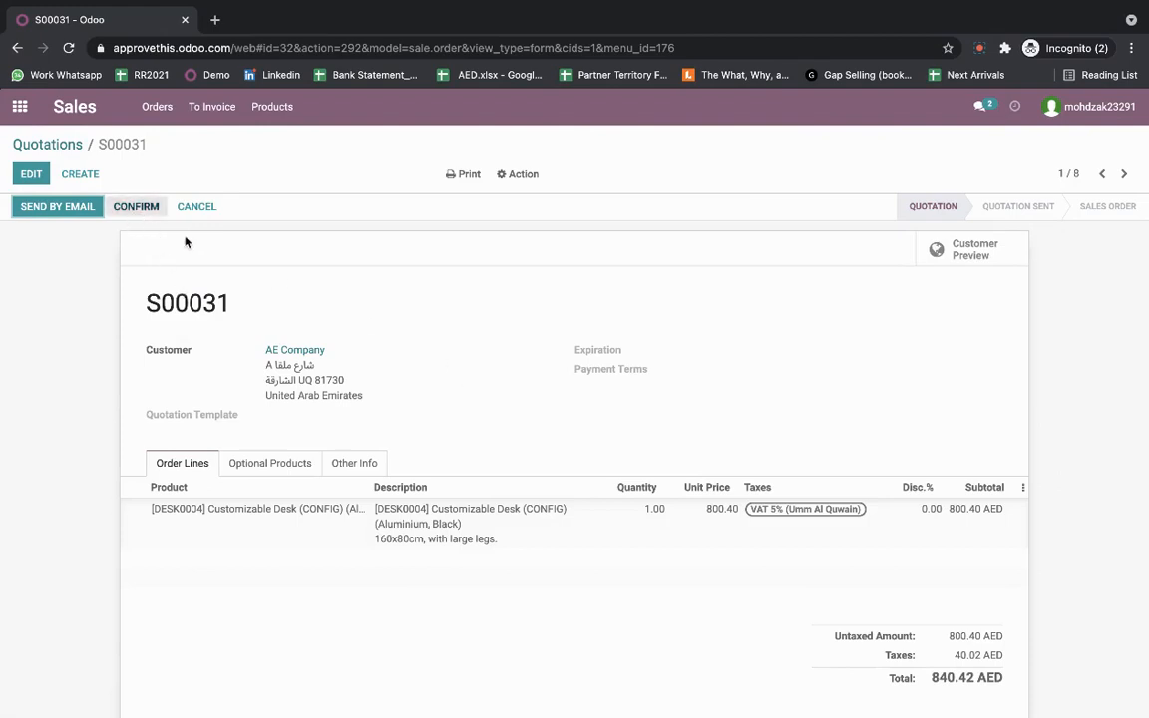
click(31, 172)
click(895, 468)
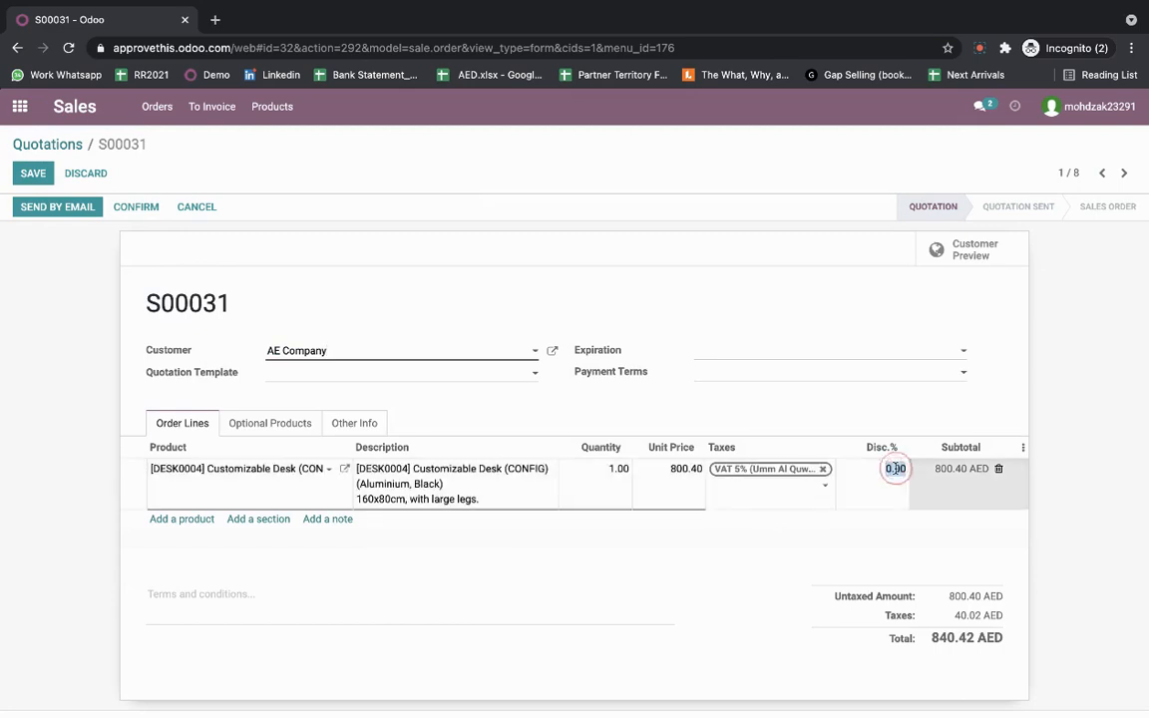
click(892, 469)
key(BackSpace)
text(11)
click(42, 175)
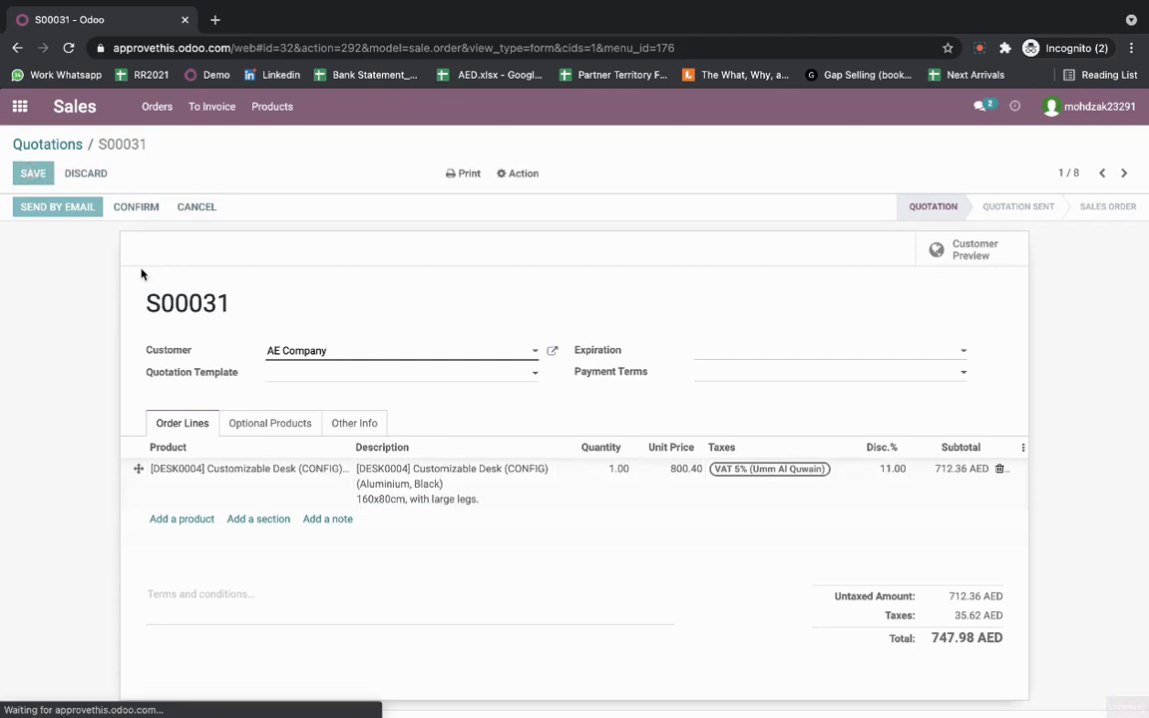
Try to confirm the discounted quotation S00031 and read which approval is required.
click(165, 213)
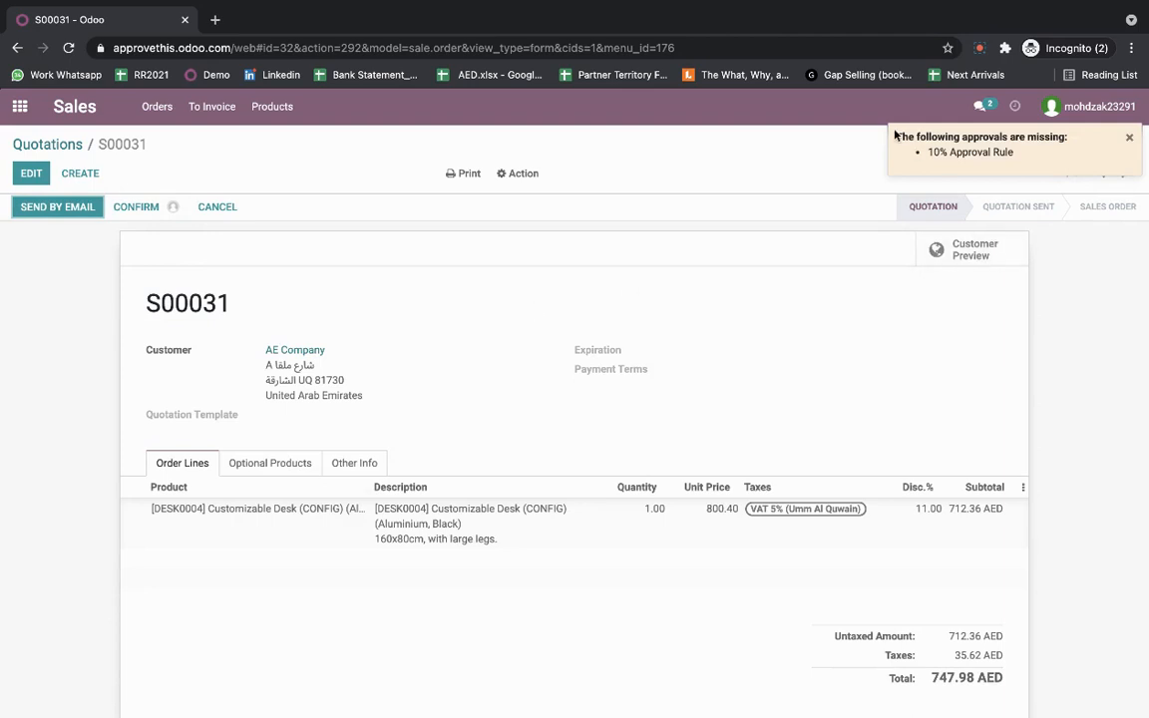
drag(895, 133, 1007, 157)
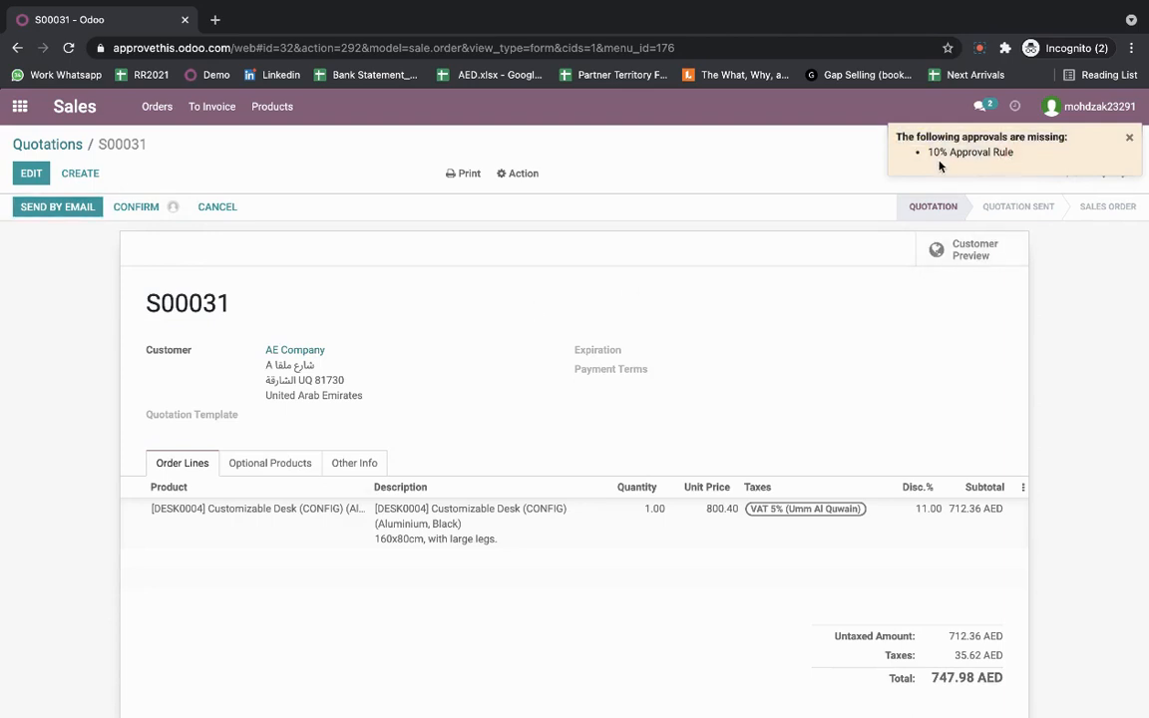
drag(928, 154, 1033, 167)
click(1031, 166)
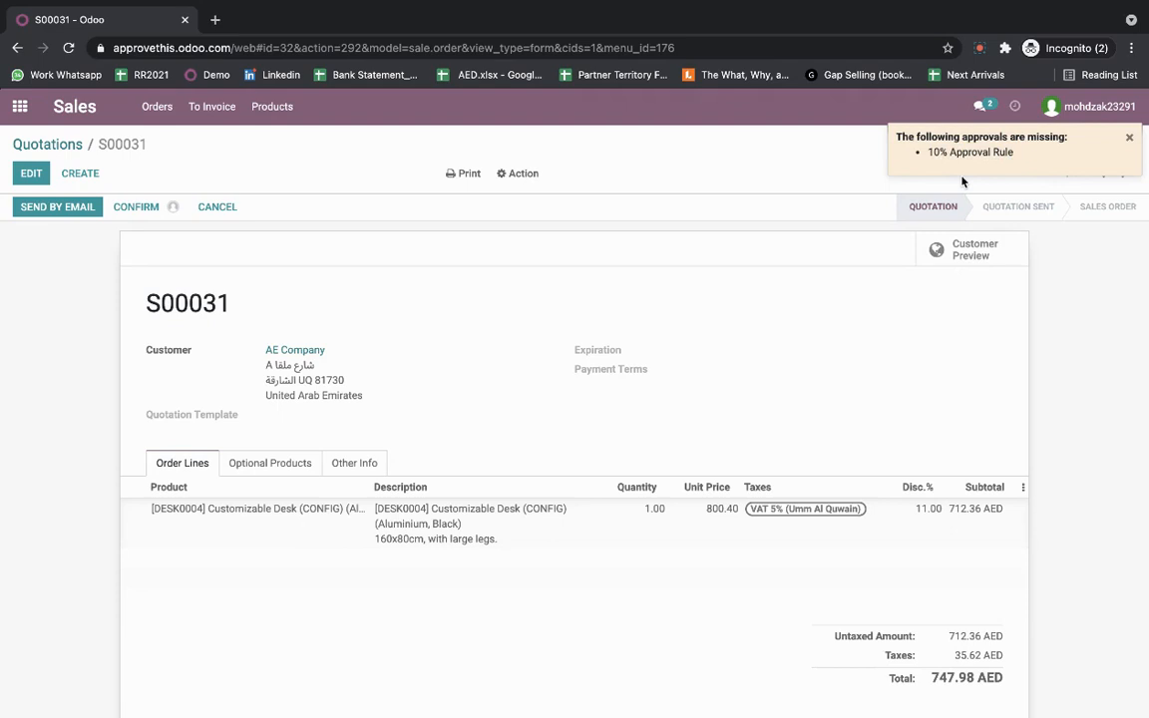